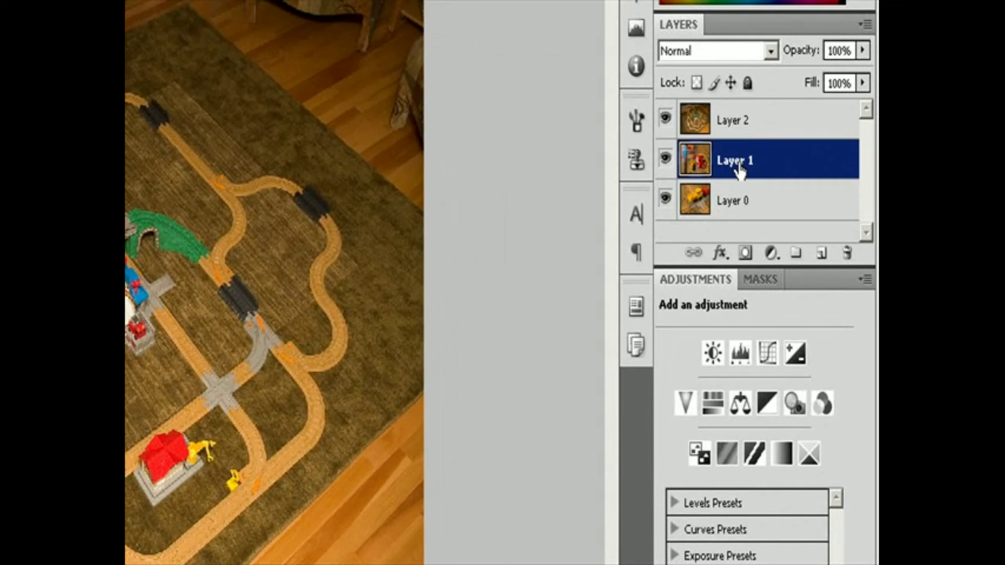
# Add a Reveal All vector mask to Layer 1 and undo it.
pyautogui.click(760, 279)
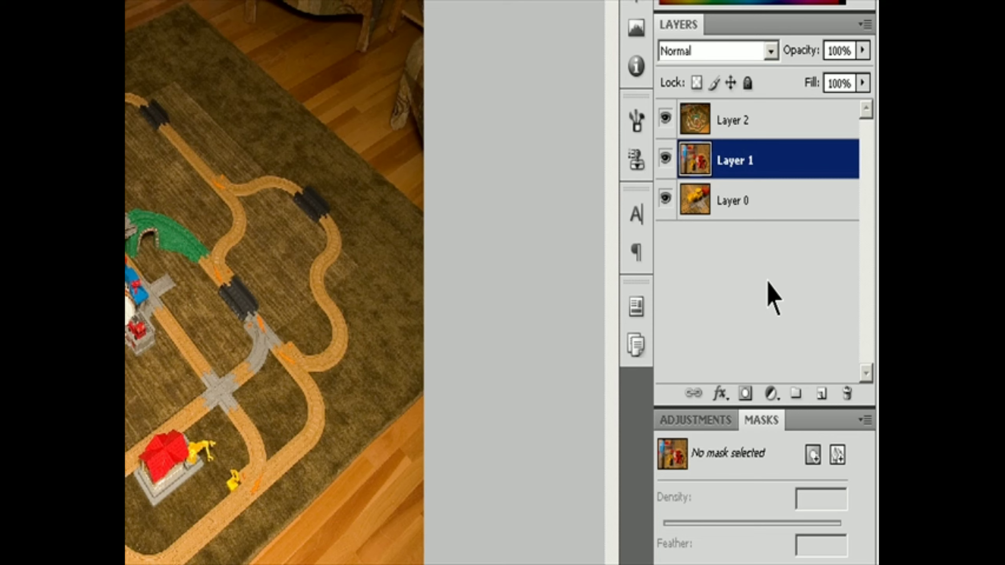
pyautogui.click(837, 456)
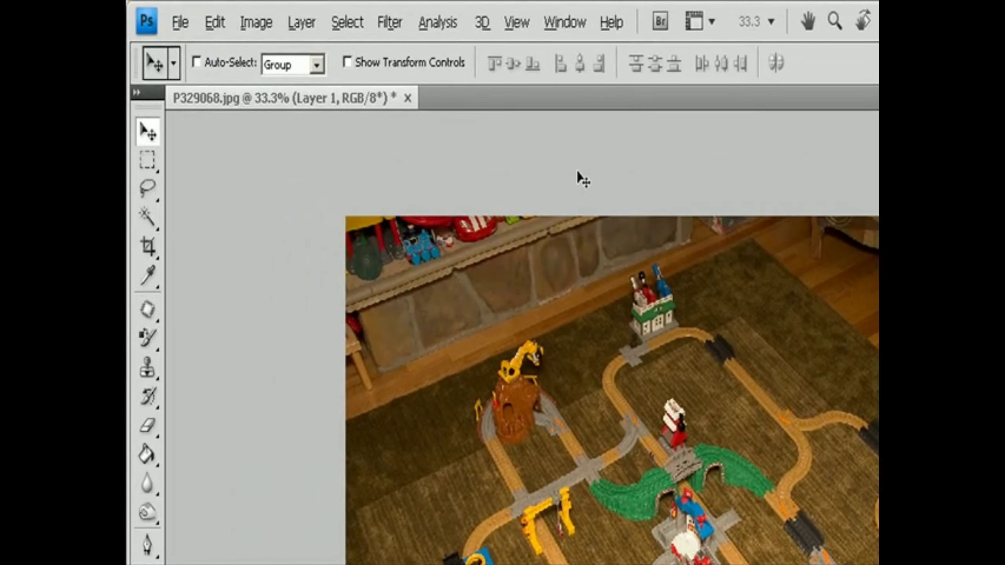
pyautogui.click(302, 22)
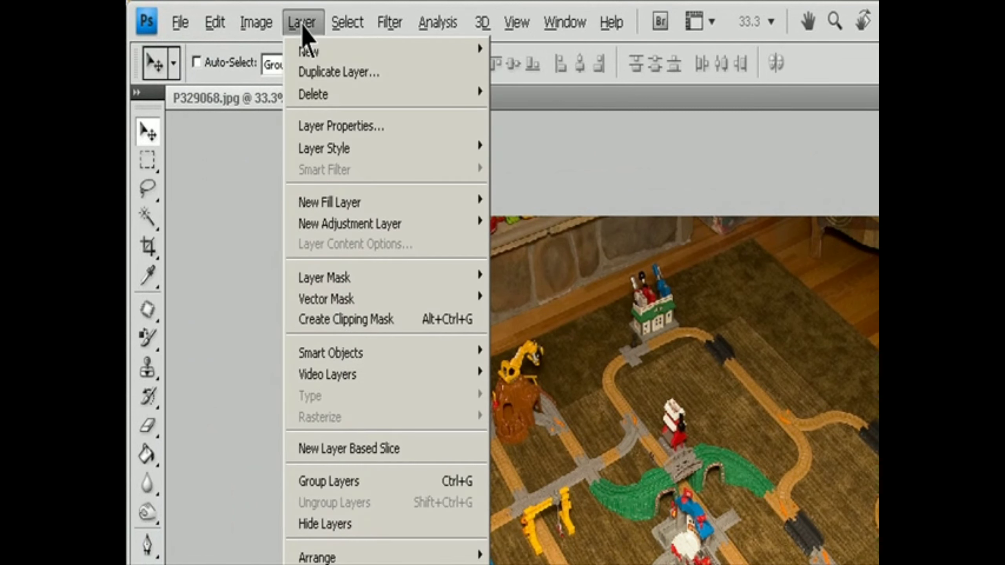
pyautogui.moveTo(411, 303)
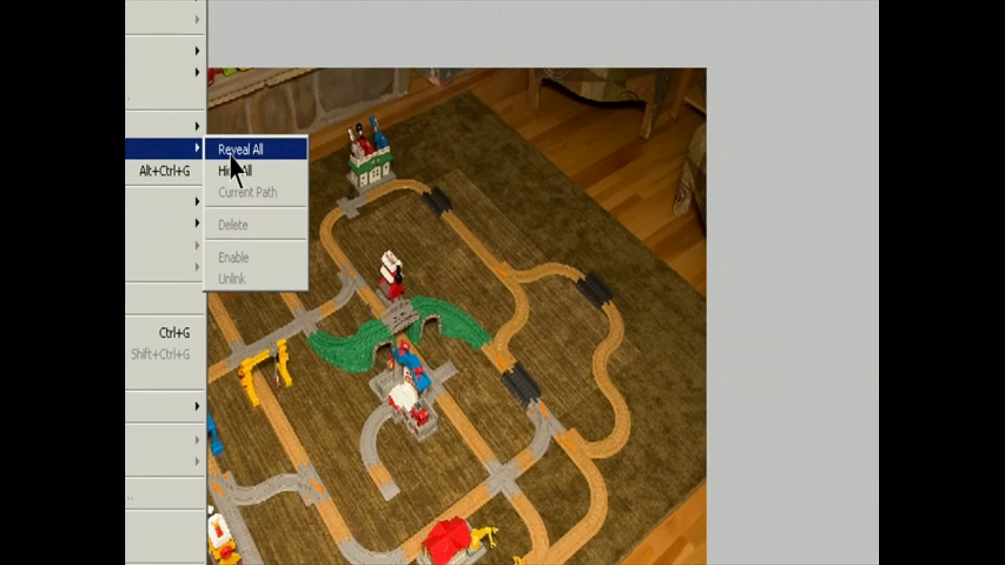
pyautogui.click(233, 155)
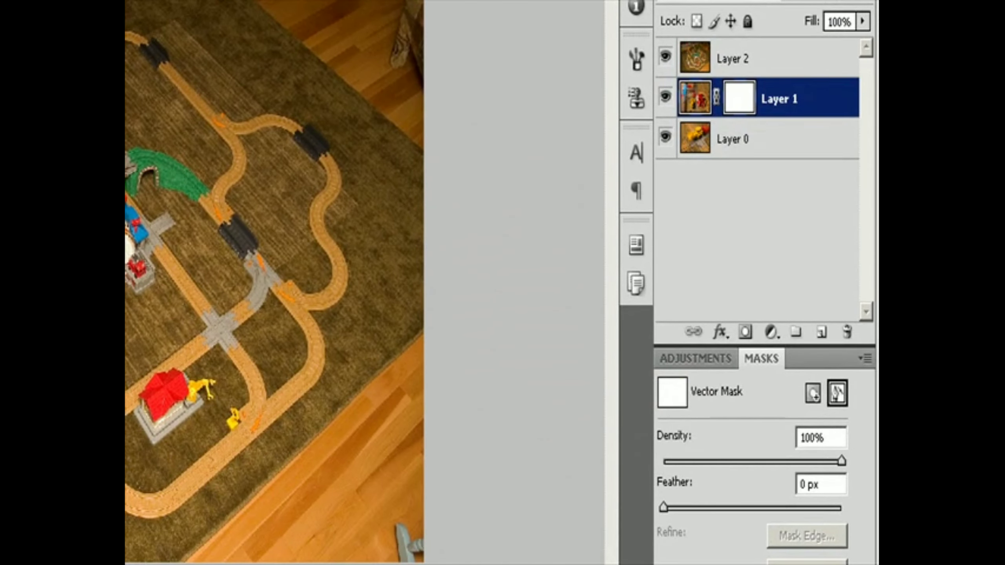
pyautogui.hotkey('ctrl', 'z')
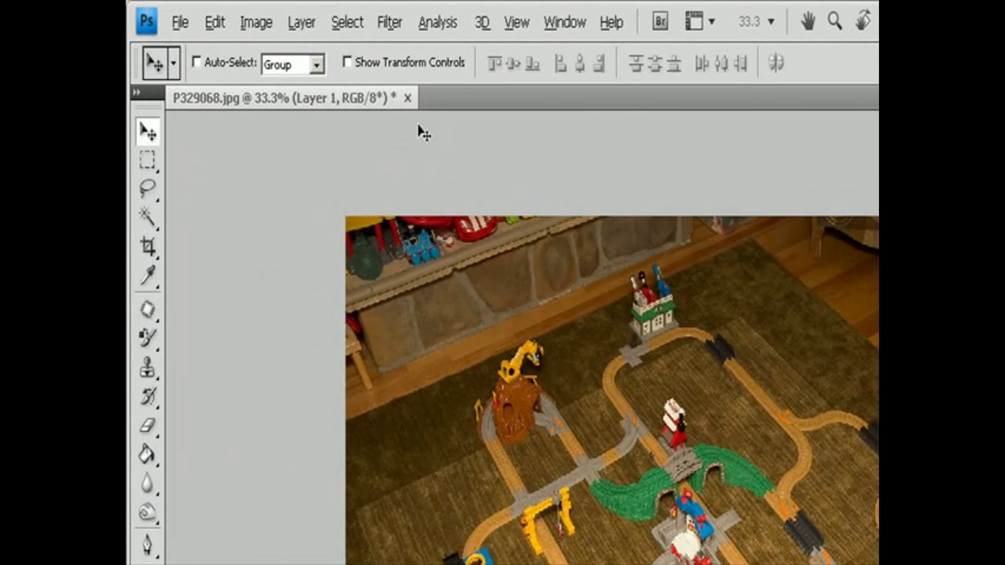
# Try a Hide All vector mask on Layer 1 with a large rectangle around the train track, and toggle the layer's visibility.
pyautogui.click(301, 22)
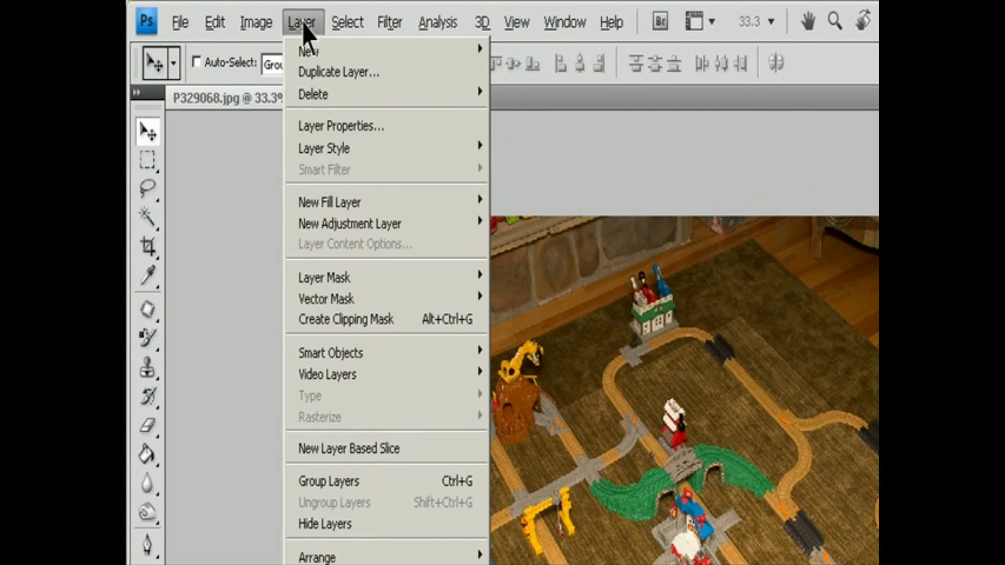
pyautogui.moveTo(335, 298)
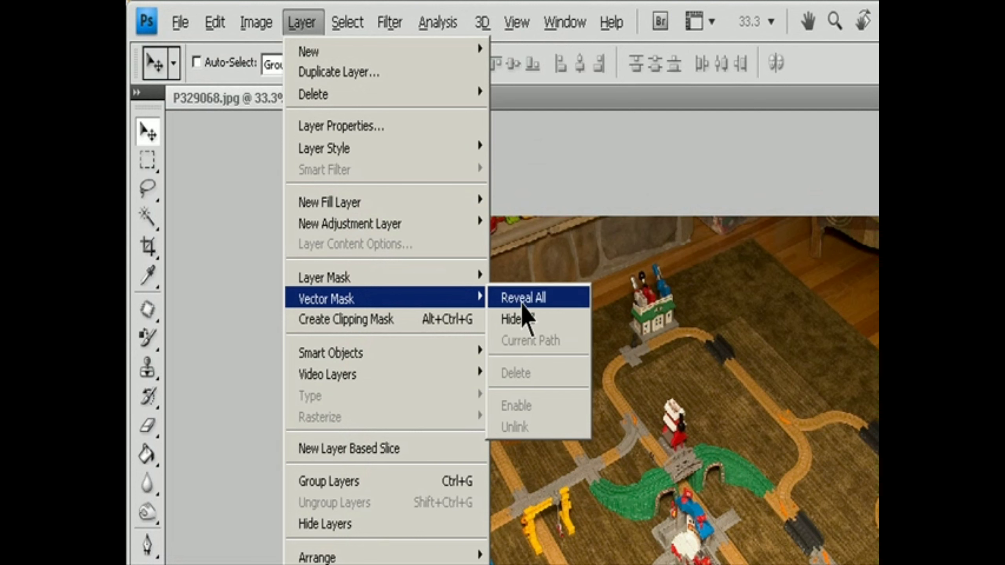
pyautogui.click(534, 326)
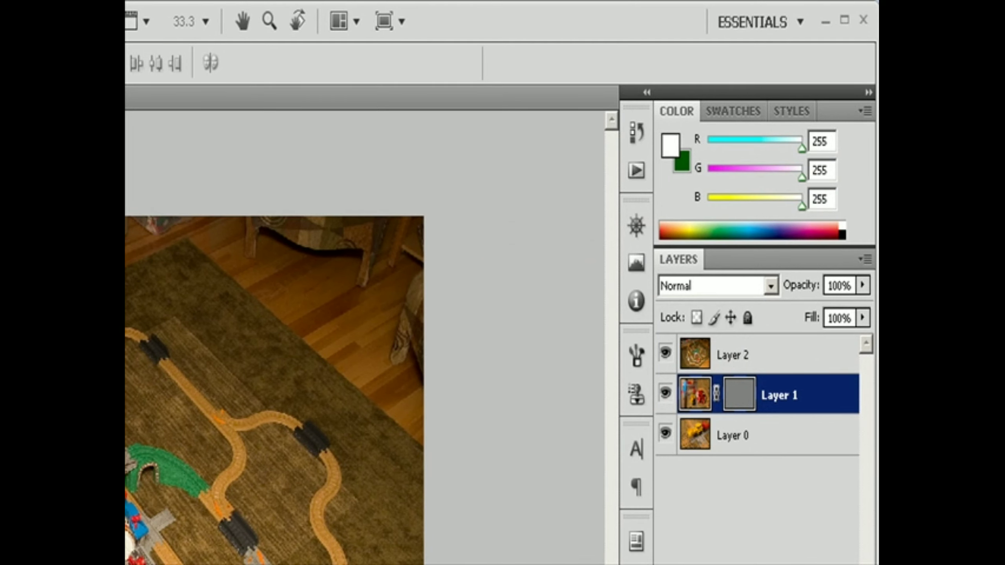
pyautogui.press('u')
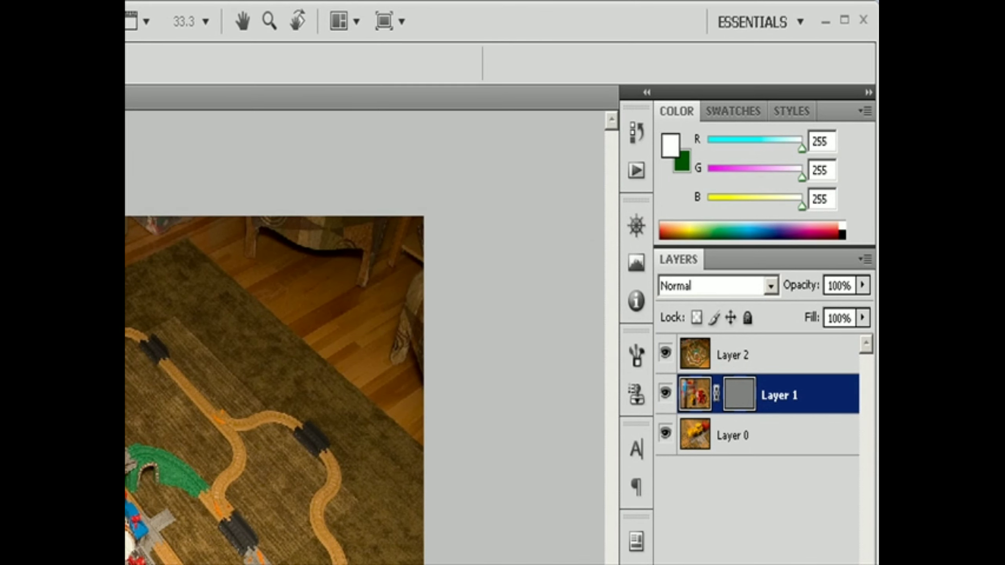
pyautogui.moveTo(196, 242); pyautogui.dragTo(557, 529)
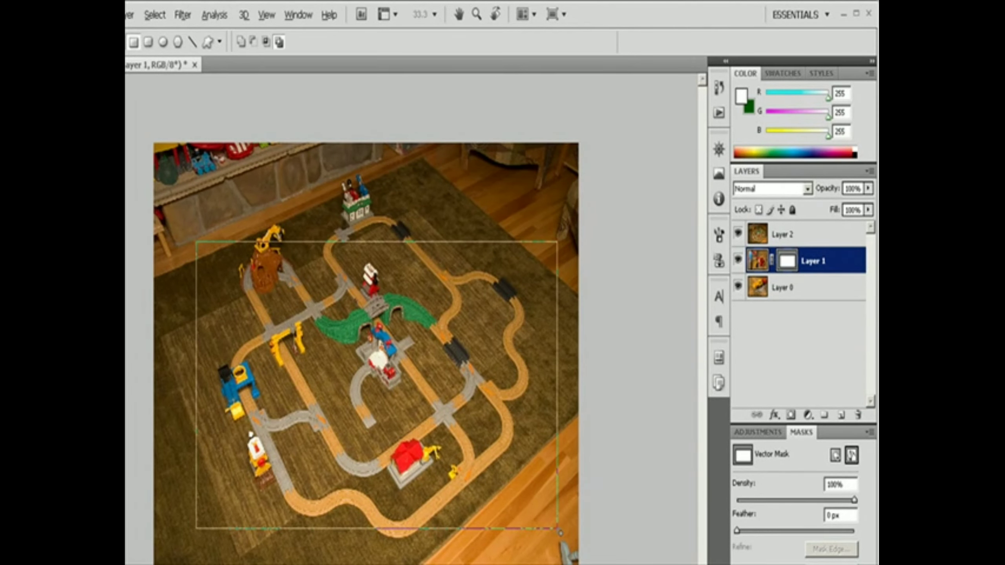
pyautogui.click(738, 261)
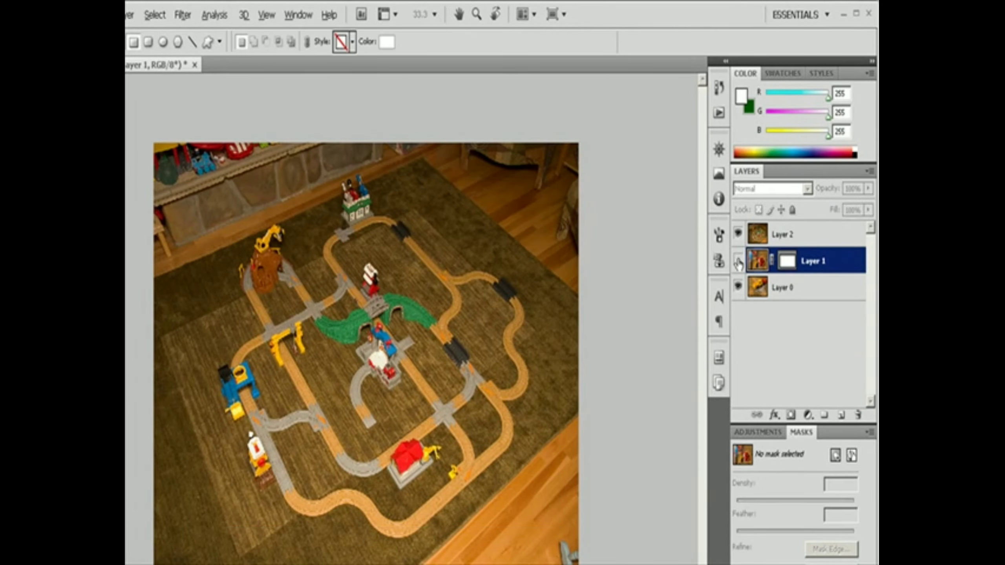
pyautogui.click(738, 262)
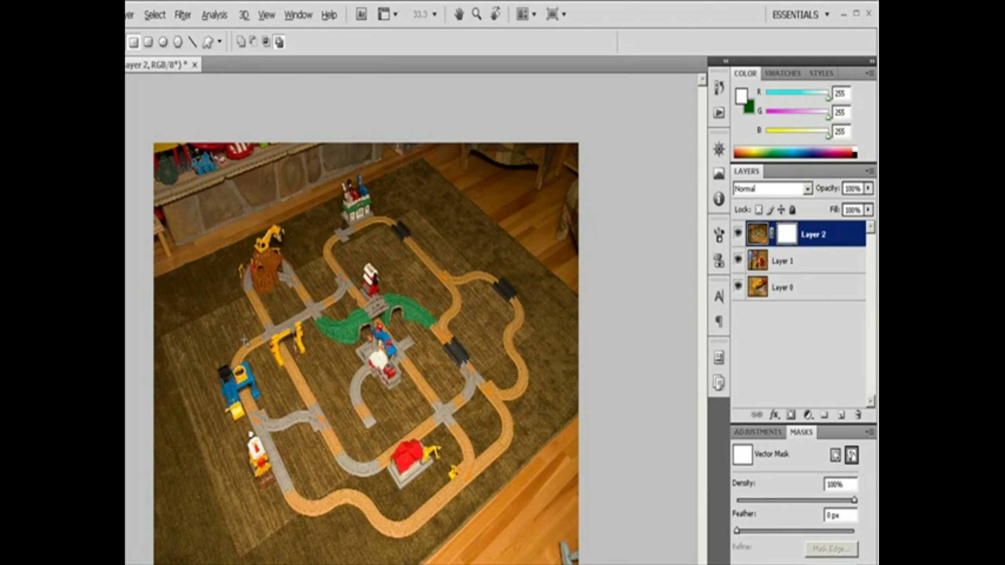
# Draw a large rectangle around the train track in Layer 2's vector mask.
pyautogui.moveTo(181, 206); pyautogui.dragTo(568, 549)
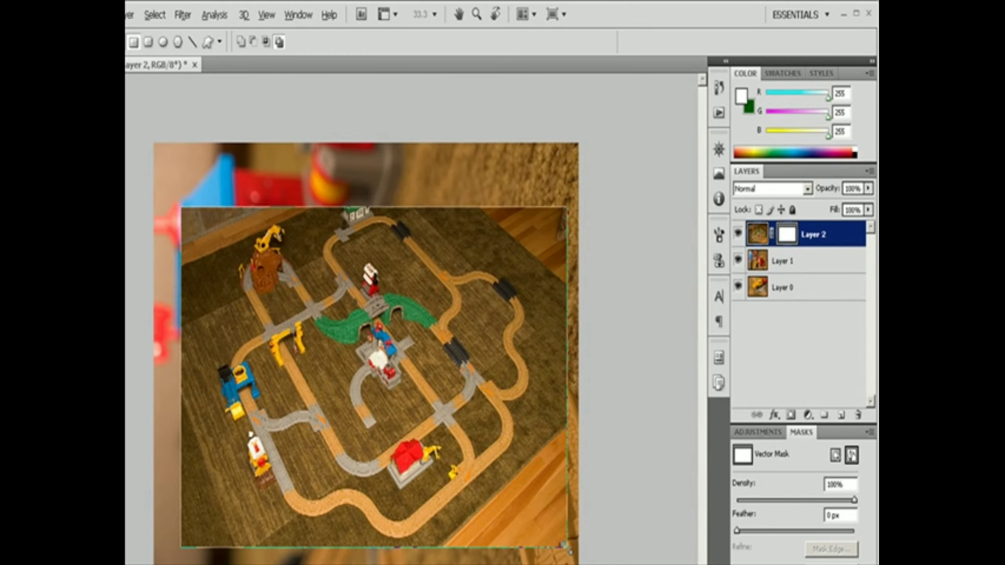
# Select Layer 2's vector mask and set its feather to 10 px and its density to 76%.
pyautogui.click(850, 455)
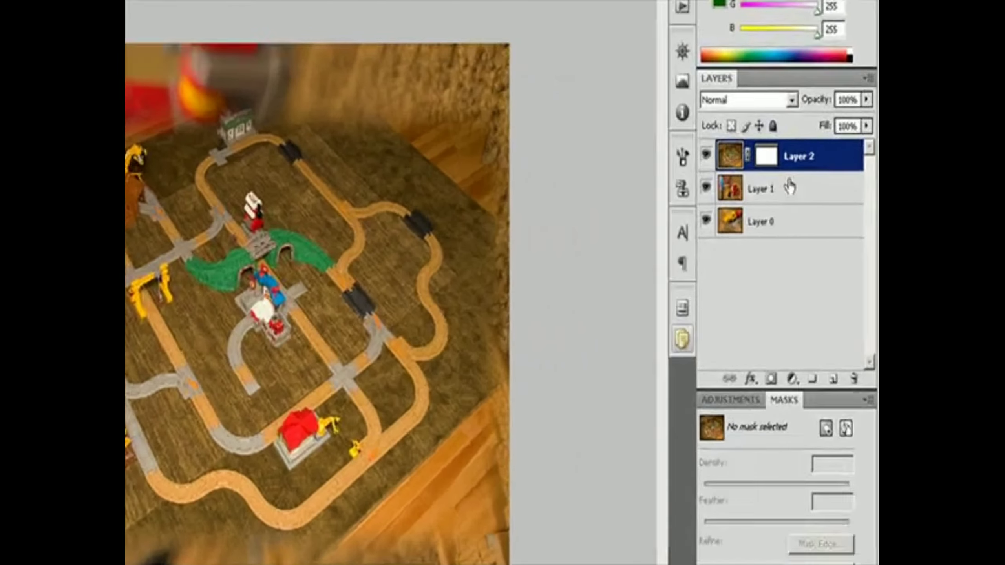
pyautogui.click(811, 227)
pyautogui.click(771, 133)
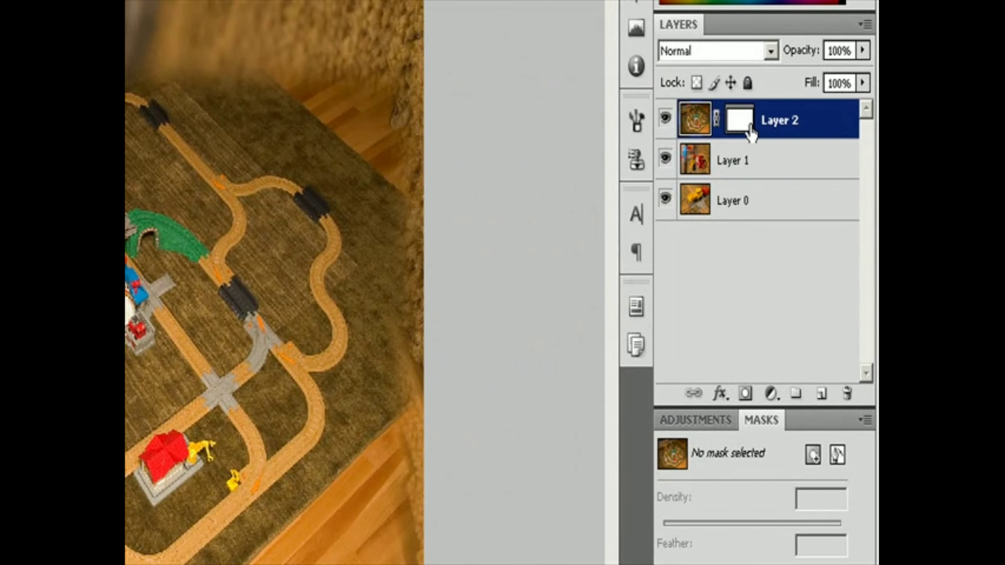
pyautogui.click(737, 123)
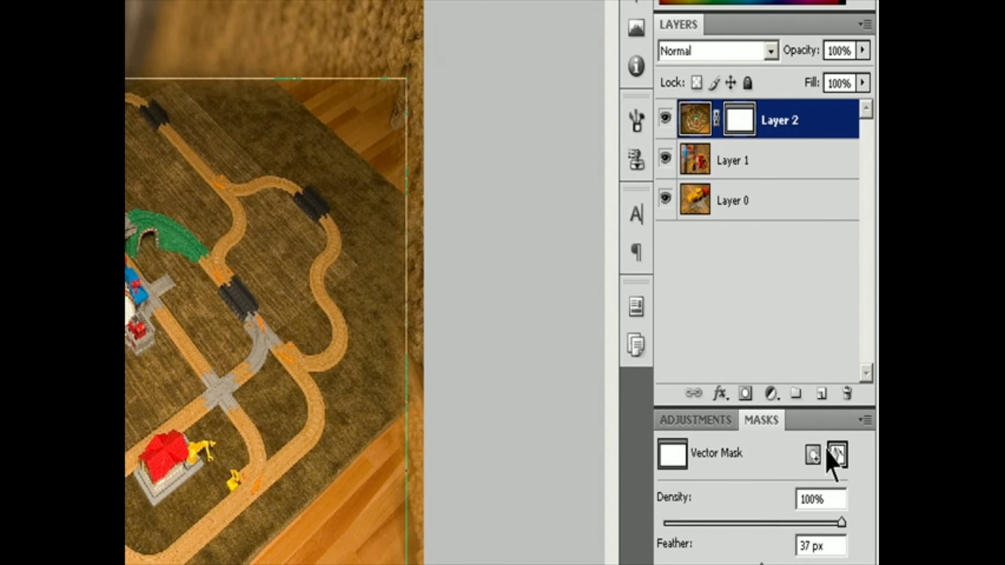
pyautogui.click(837, 455)
pyautogui.click(837, 455)
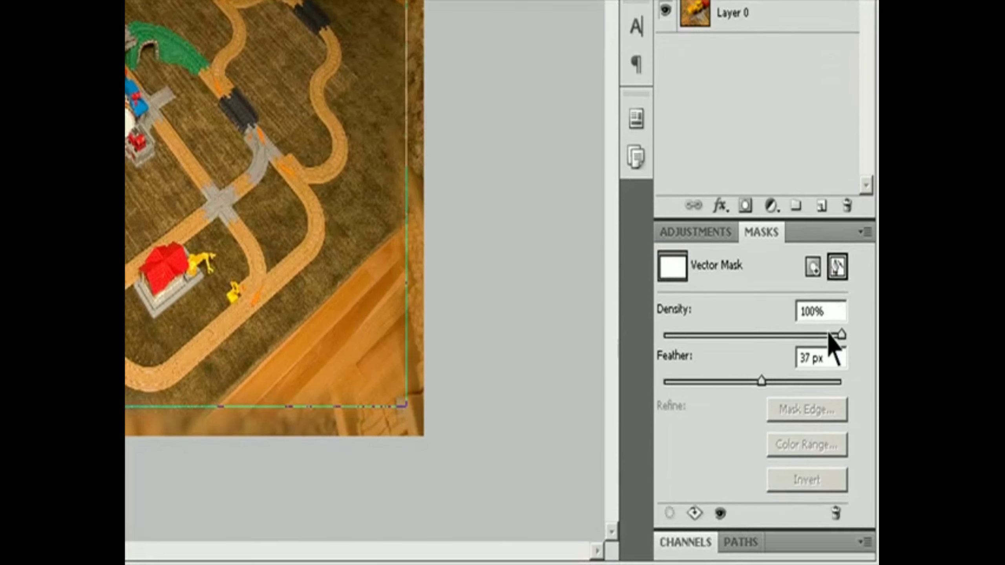
pyautogui.moveTo(761, 378); pyautogui.dragTo(689, 382)
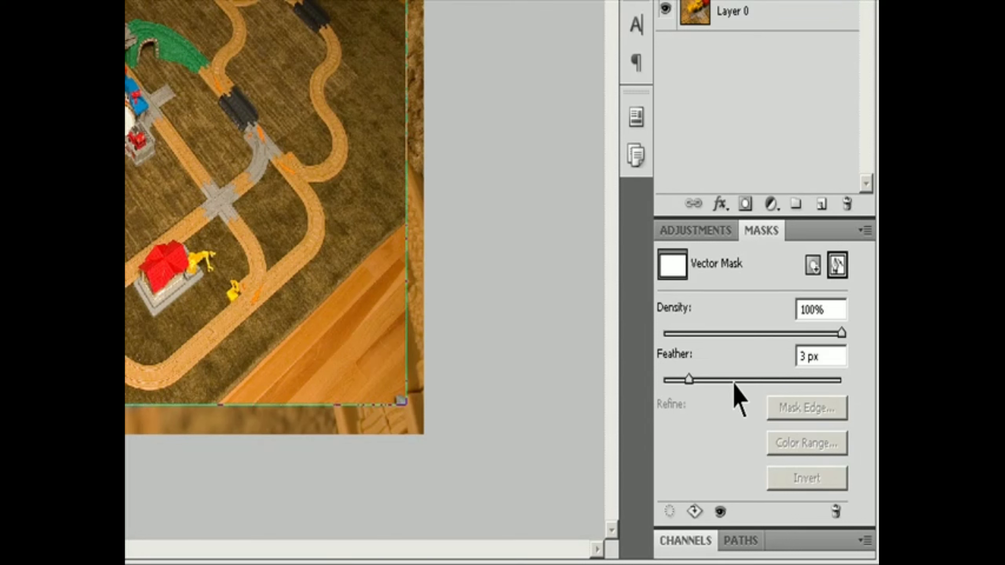
pyautogui.click(832, 359)
pyautogui.write('10')
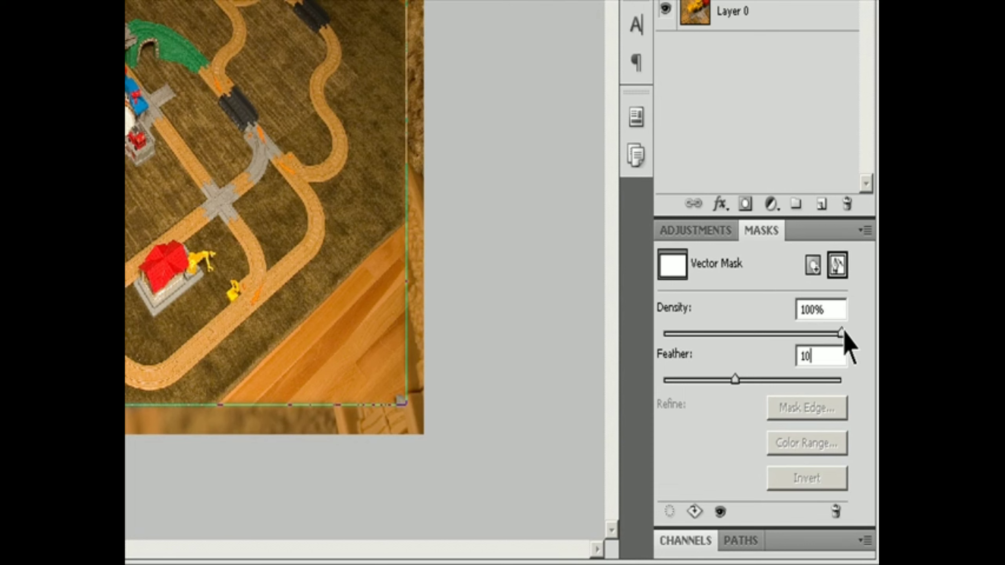
pyautogui.moveTo(841, 334); pyautogui.dragTo(799, 335)
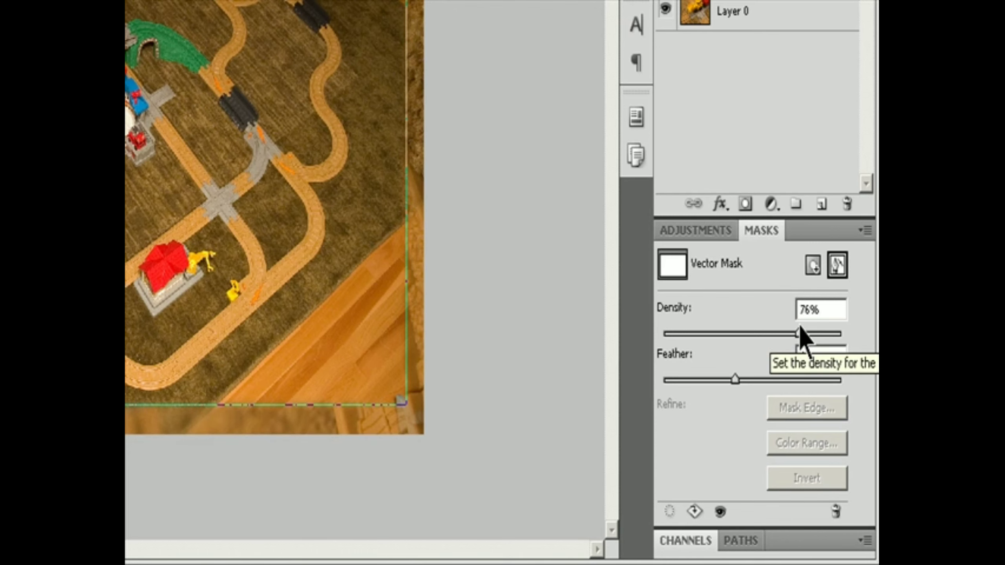
# Select the Layer 2 Vector Mask path and set the mask's feather to 52 px and density to 86%.
pyautogui.click(747, 541)
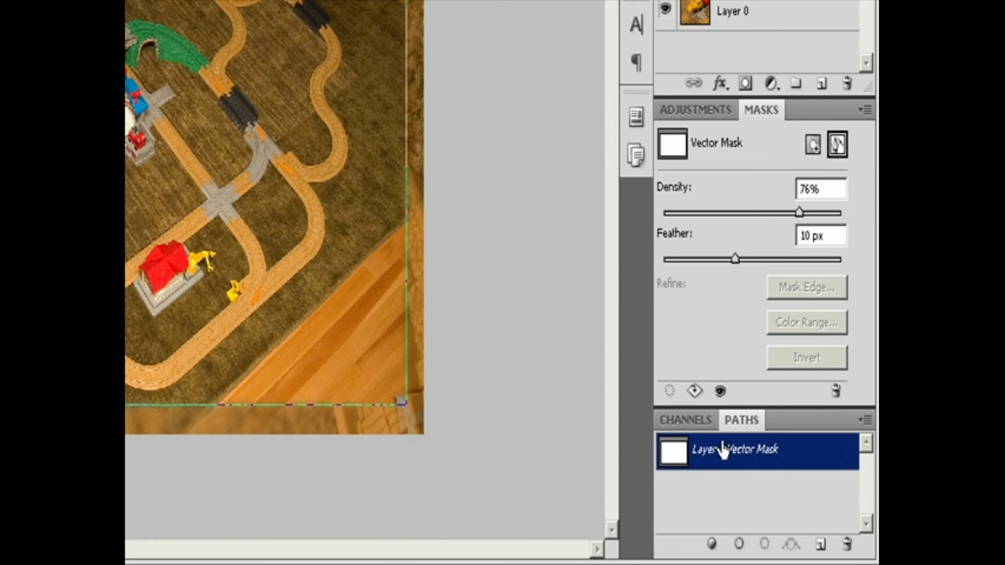
pyautogui.click(678, 451)
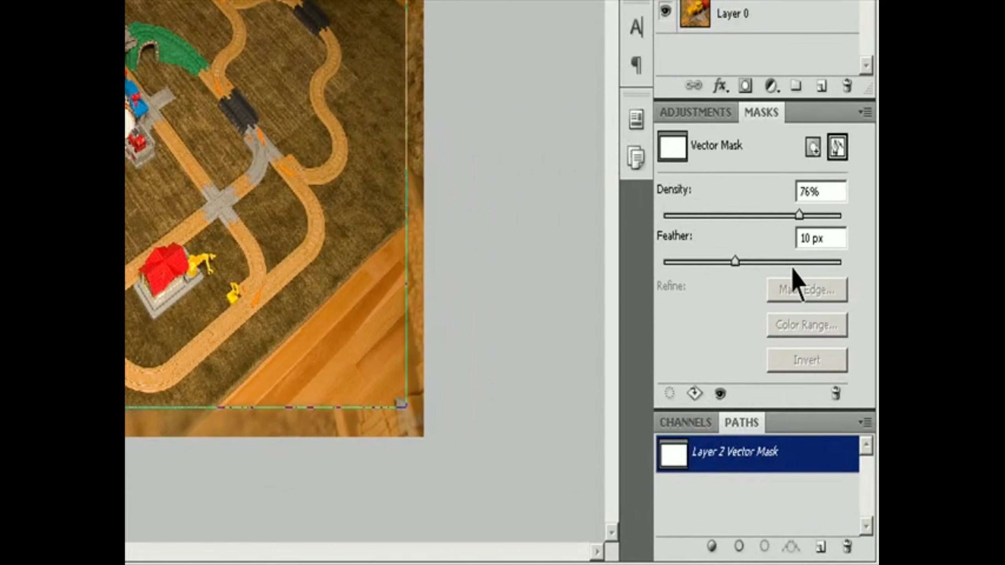
pyautogui.moveTo(734, 262); pyautogui.dragTo(776, 262)
pyautogui.moveTo(799, 215)
pyautogui.mouseDown()
pyautogui.moveTo(828, 216)
pyautogui.moveTo(817, 216)
pyautogui.mouseUp()
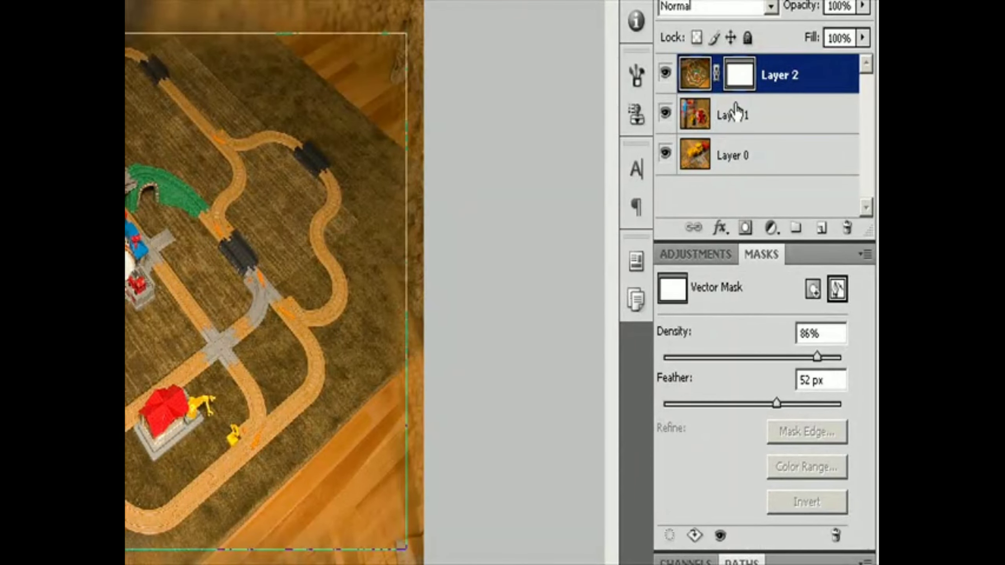
# Deselect Layer 2's vector mask by selecting only the layer, and make the mask active again.
pyautogui.click(749, 126)
pyautogui.click(762, 90)
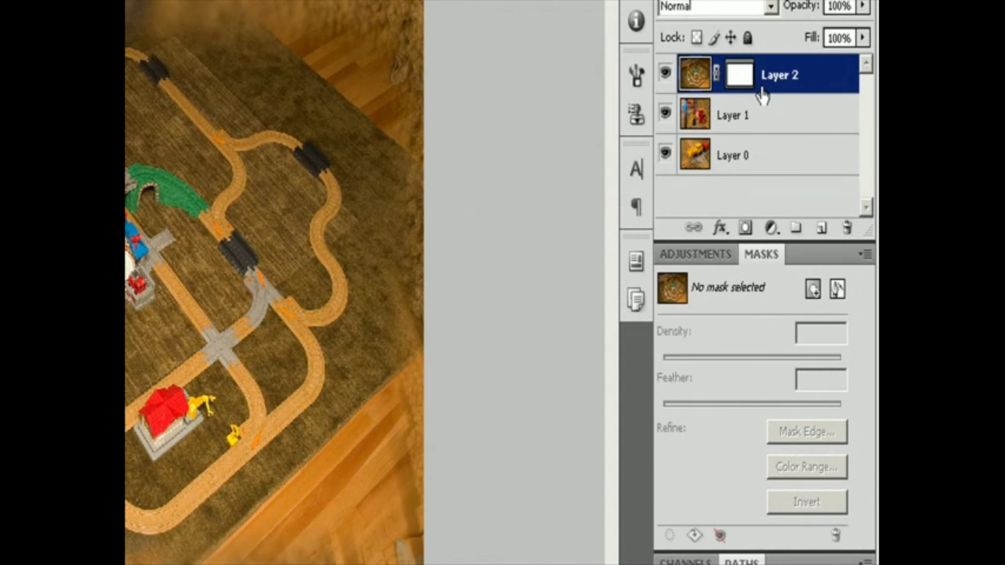
pyautogui.click(735, 81)
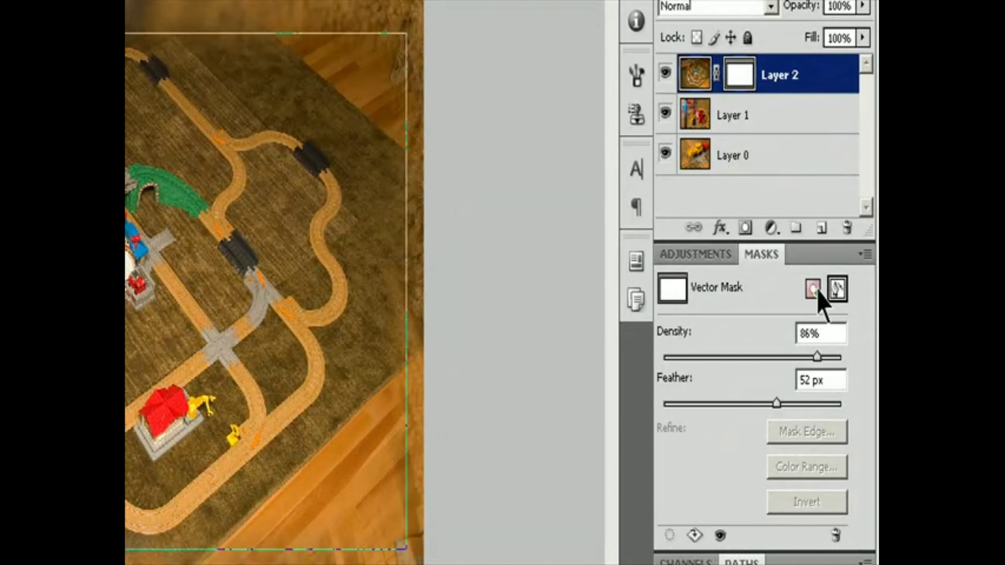
pyautogui.click(836, 292)
pyautogui.click(835, 294)
pyautogui.click(835, 535)
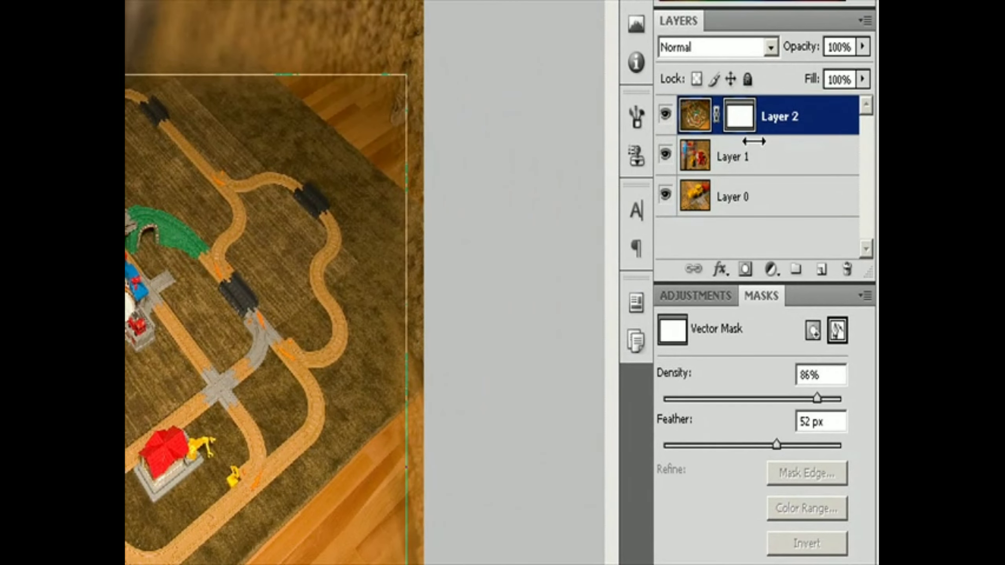
# Reselect Layer 2's vector mask and disable and re-enable it twice to compare the image with and without it.
pyautogui.click(751, 157)
pyautogui.click(763, 131)
pyautogui.click(736, 126)
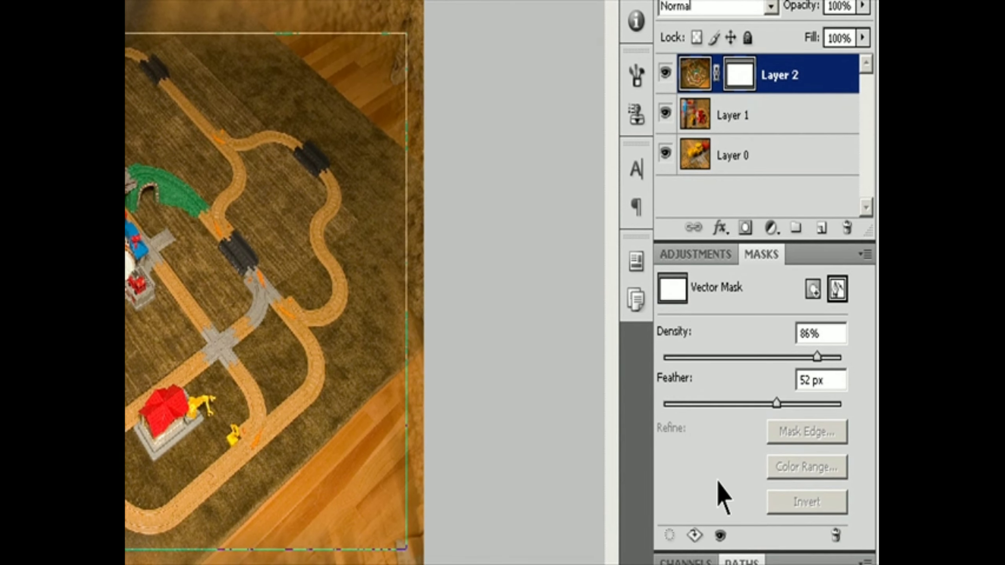
pyautogui.click(719, 536)
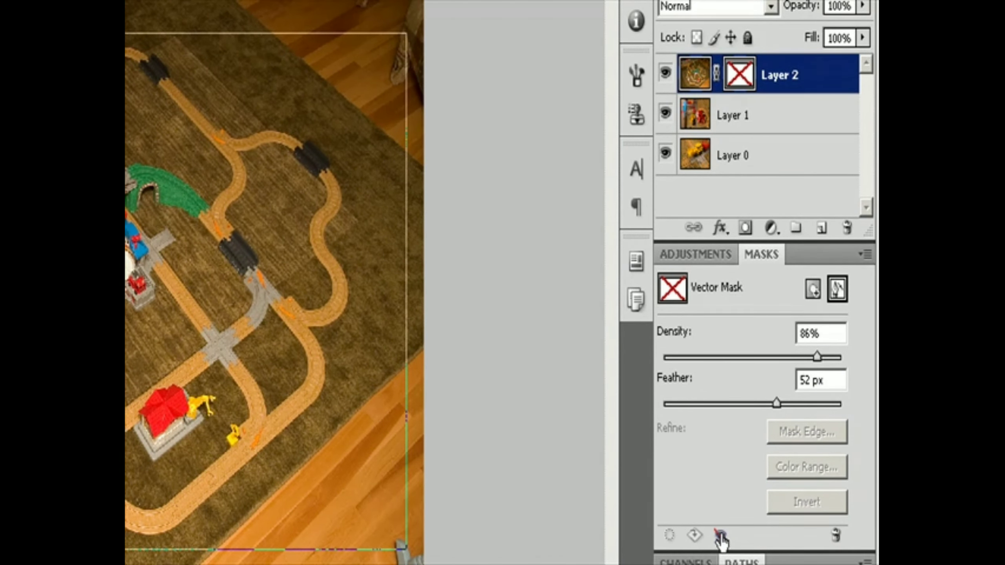
pyautogui.click(719, 536)
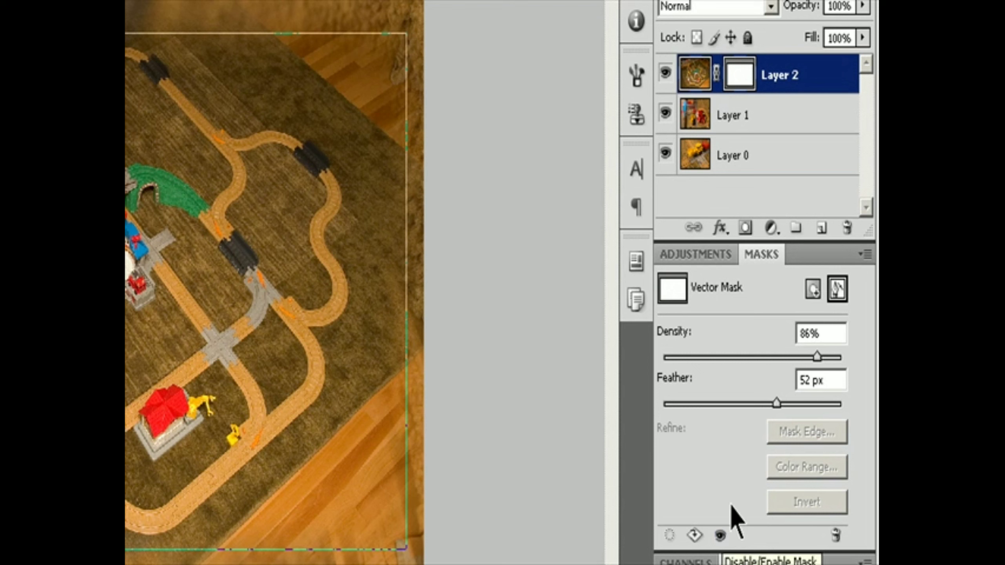
pyautogui.keyDown('shift'); pyautogui.click(743, 88); pyautogui.keyUp('shift')
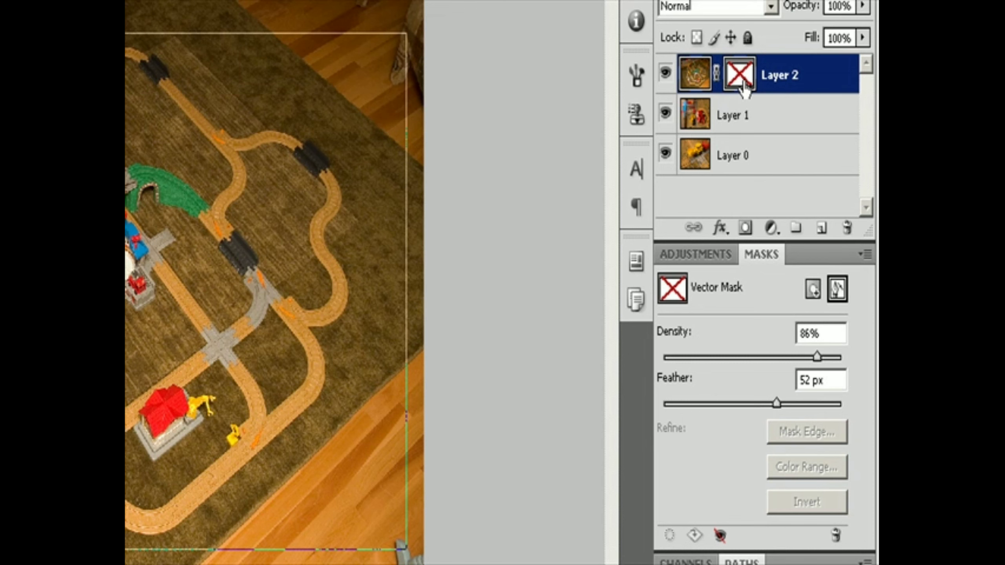
pyautogui.keyDown('shift'); pyautogui.click(743, 87); pyautogui.keyUp('shift')
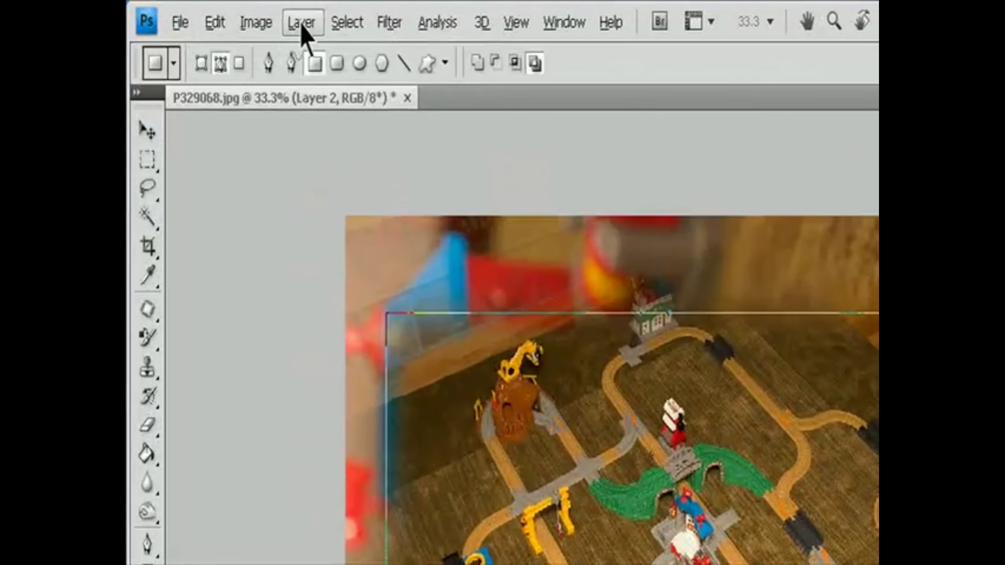
# Disable the vector mask on Layer 2.
pyautogui.click(225, 13)
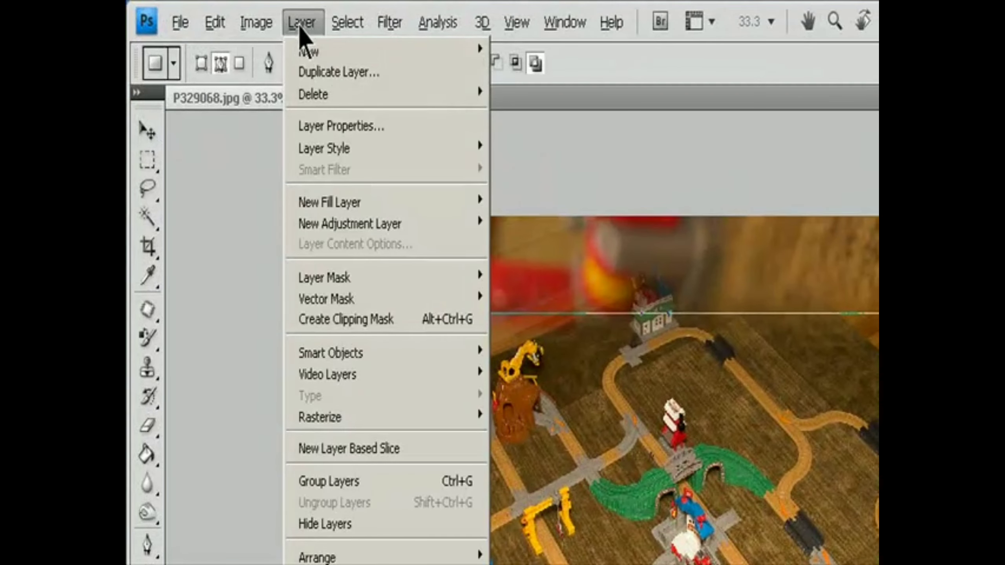
pyautogui.moveTo(348, 299)
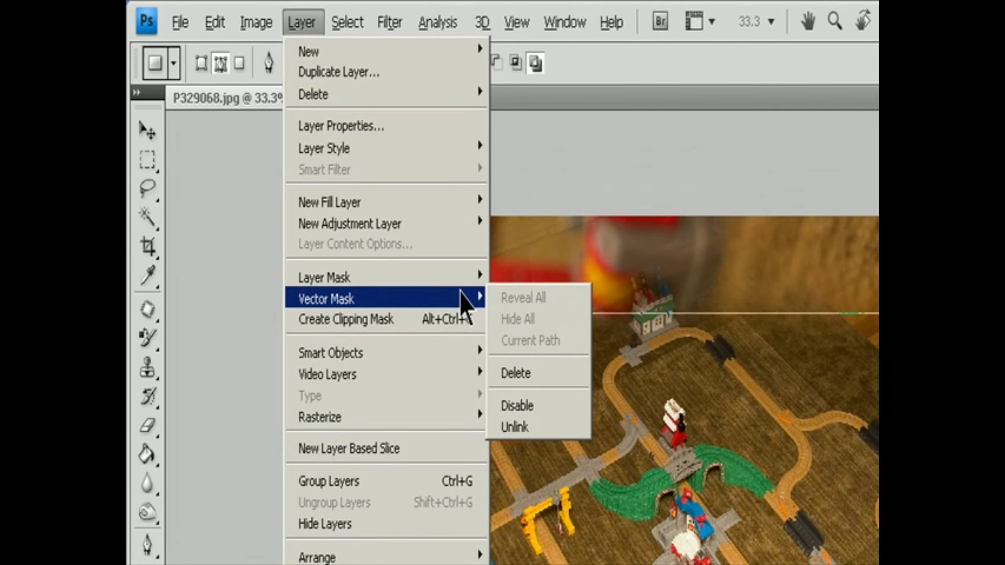
pyautogui.click(548, 412)
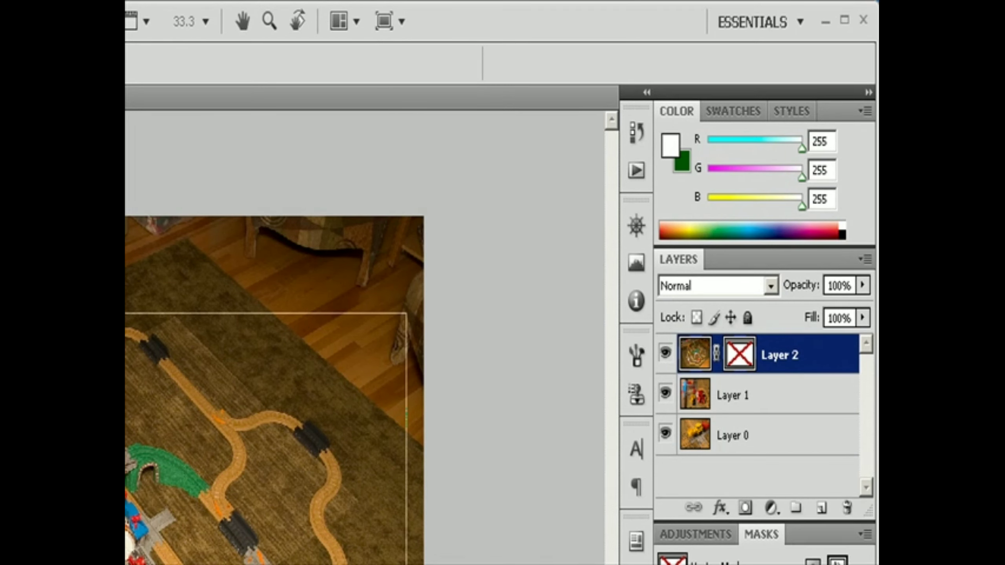
# Undo the disabling of Layer 2's vector mask and try rasterizing the vector mask into a pixel mask.
pyautogui.hotkey('ctrl', 'z')
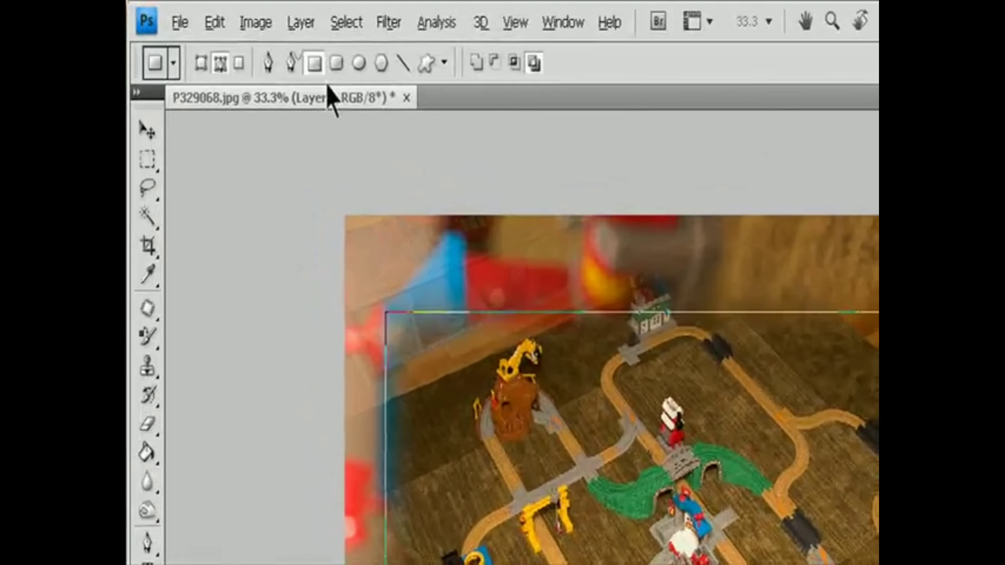
pyautogui.click(227, 13)
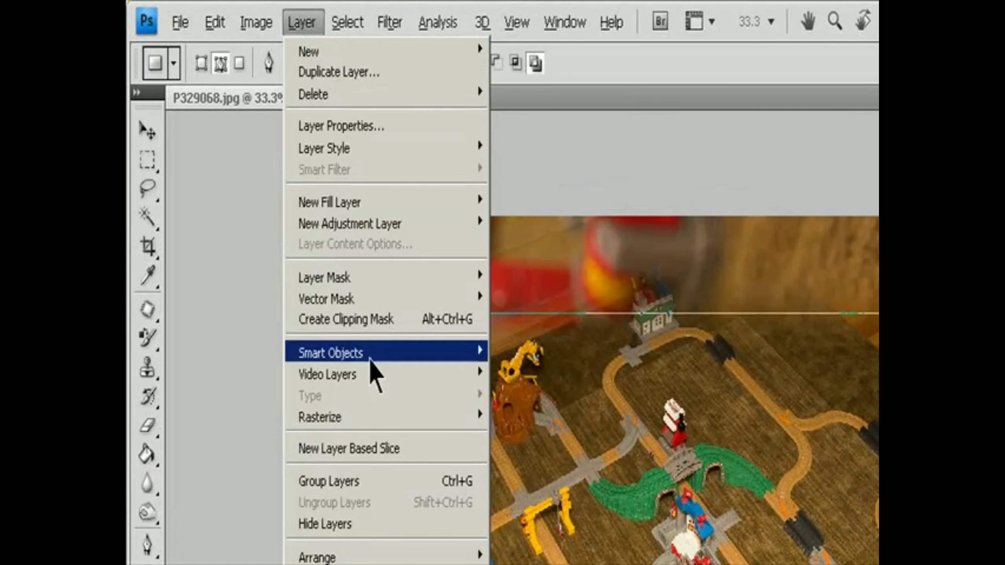
pyautogui.moveTo(382, 420)
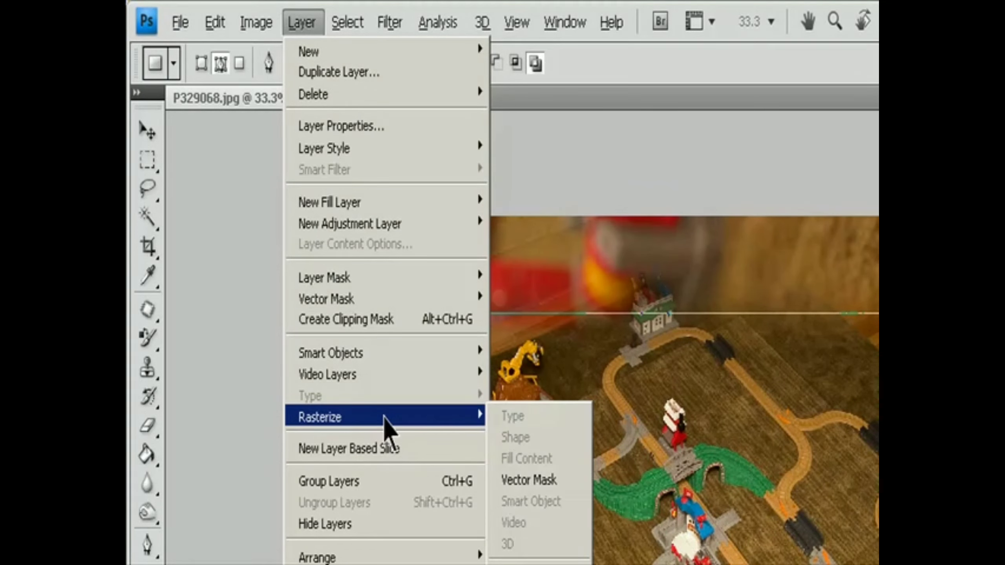
pyautogui.click(554, 480)
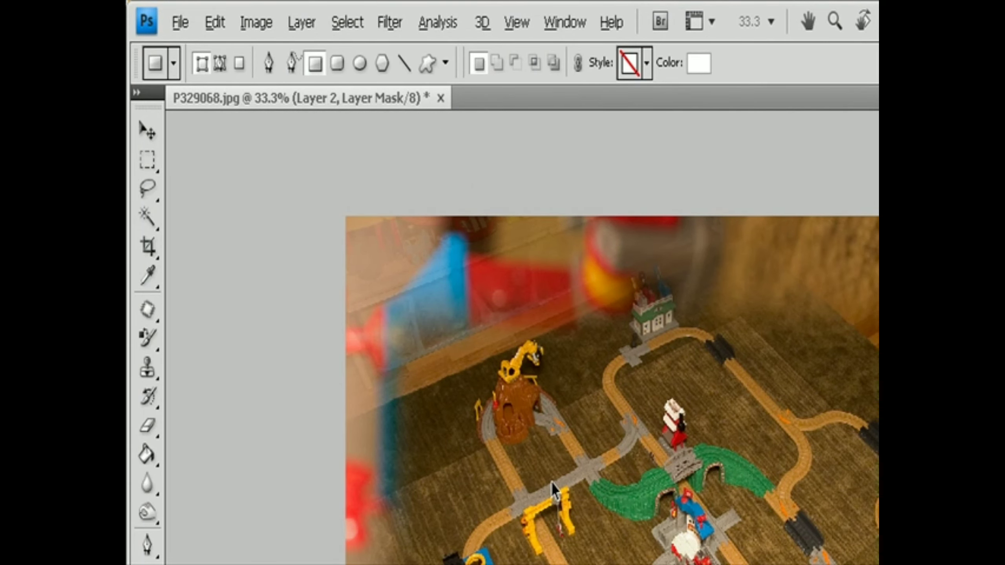
pyautogui.hotkey('ctrl', 'z')
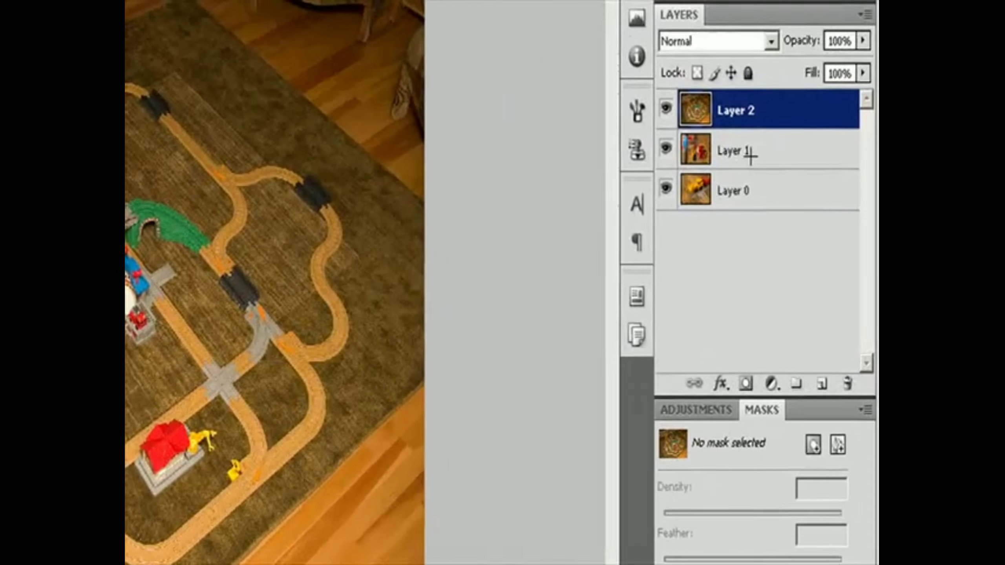
# Switch from Layer 1 back to Layer 2 and try adding a white pixel mask to it.
pyautogui.click(765, 187)
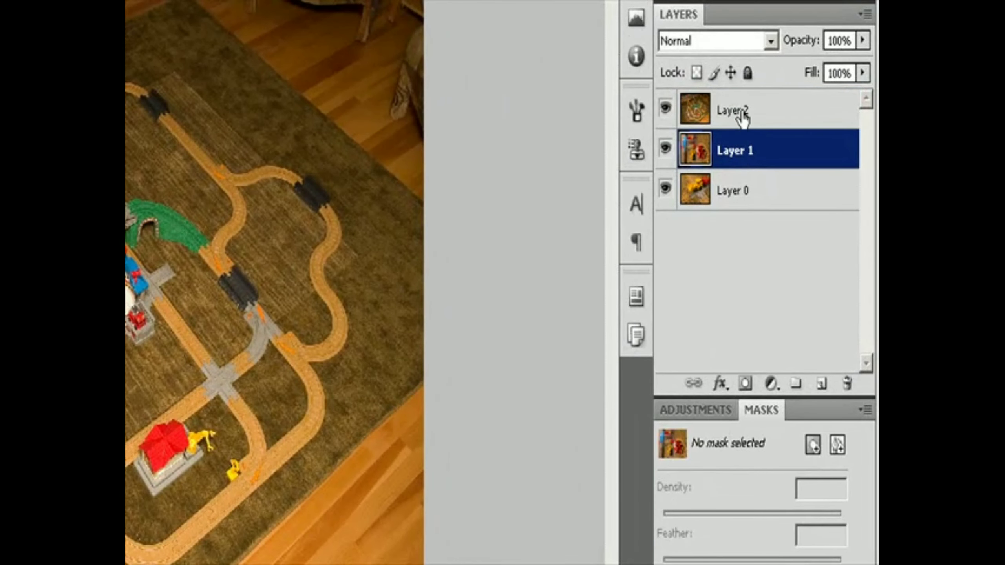
pyautogui.click(769, 158)
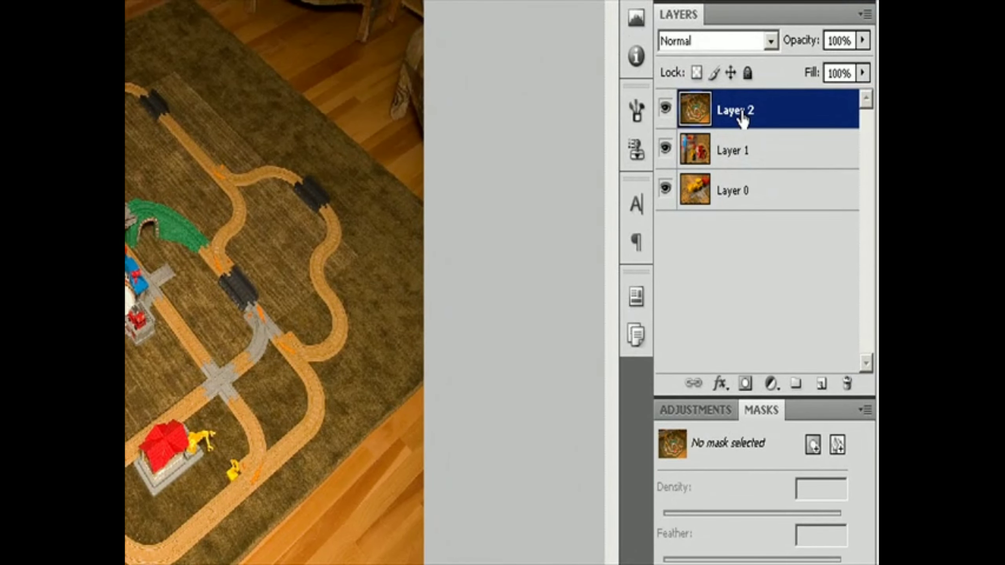
pyautogui.click(813, 445)
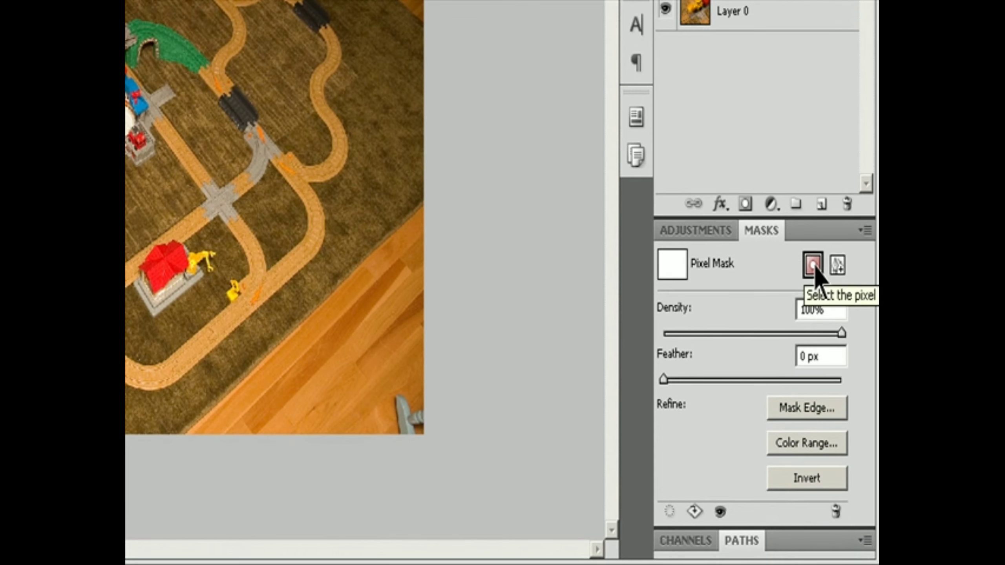
pyautogui.hotkey('ctrl', 'z')
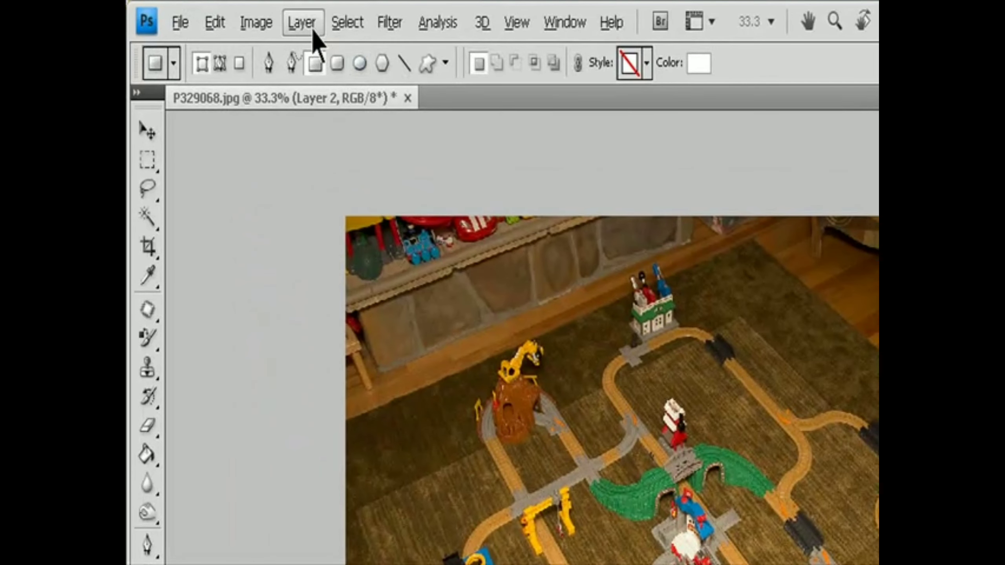
# Try a Reveal All layer mask on Layer 2 and compare it with a newly added default pixel mask.
pyautogui.click(313, 31)
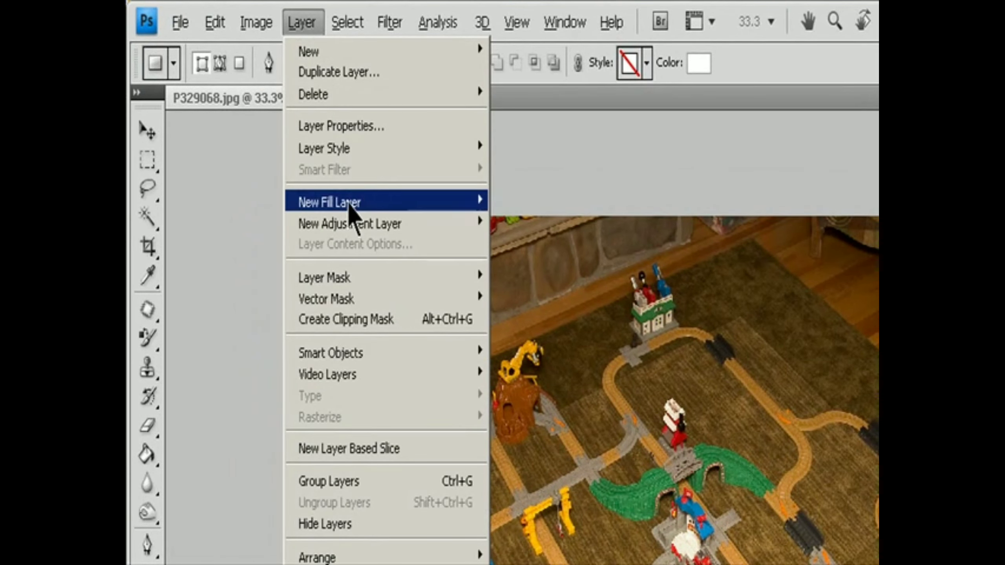
pyautogui.moveTo(411, 275)
pyautogui.click(531, 276)
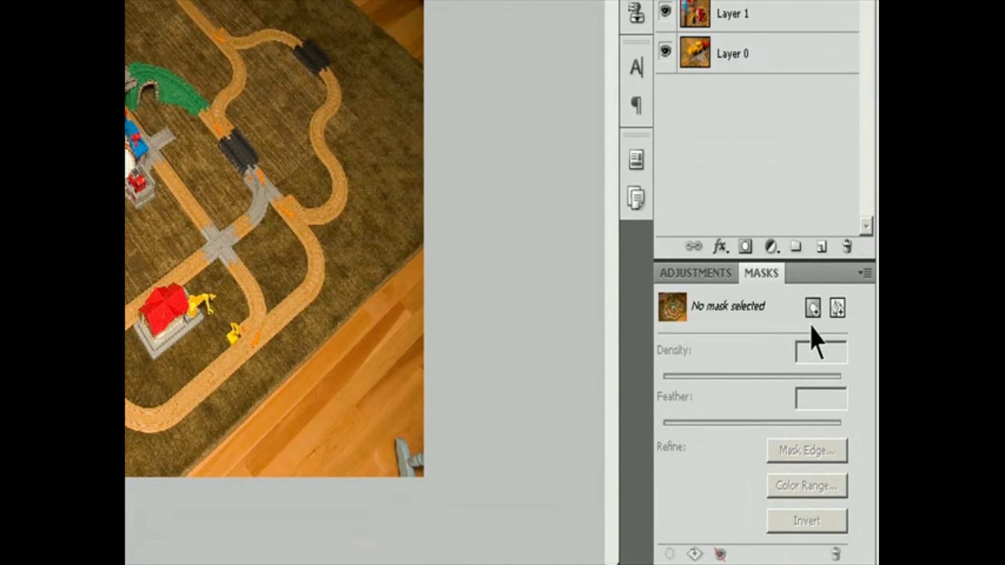
pyautogui.click(812, 308)
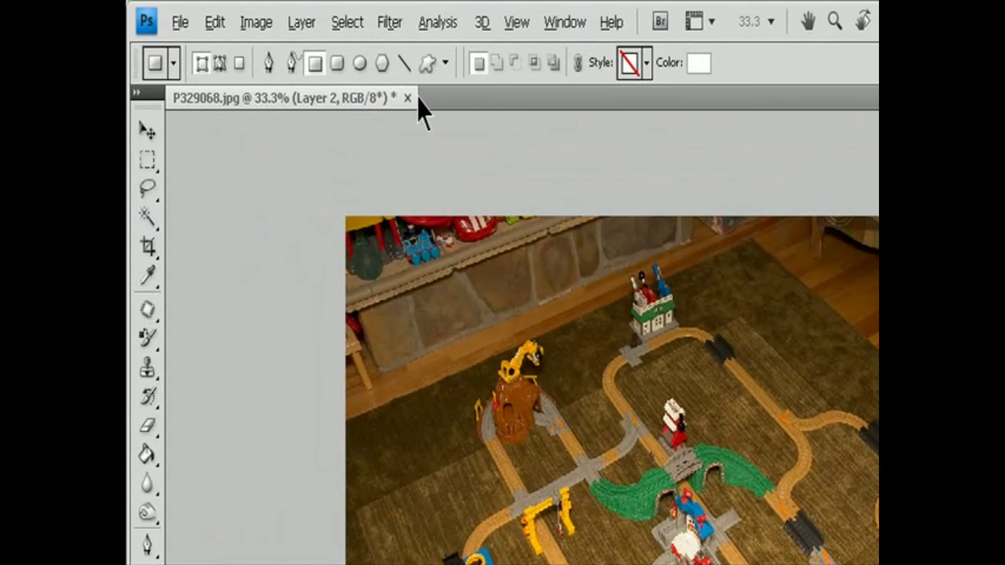
# Try a Hide All layer mask on Layer 2 and undo it.
pyautogui.click(304, 24)
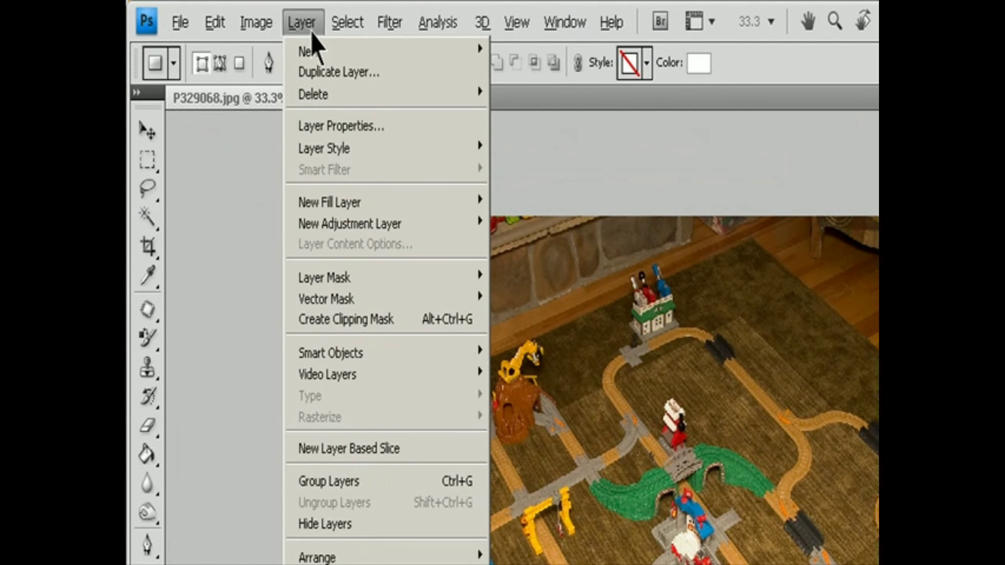
pyautogui.moveTo(392, 279)
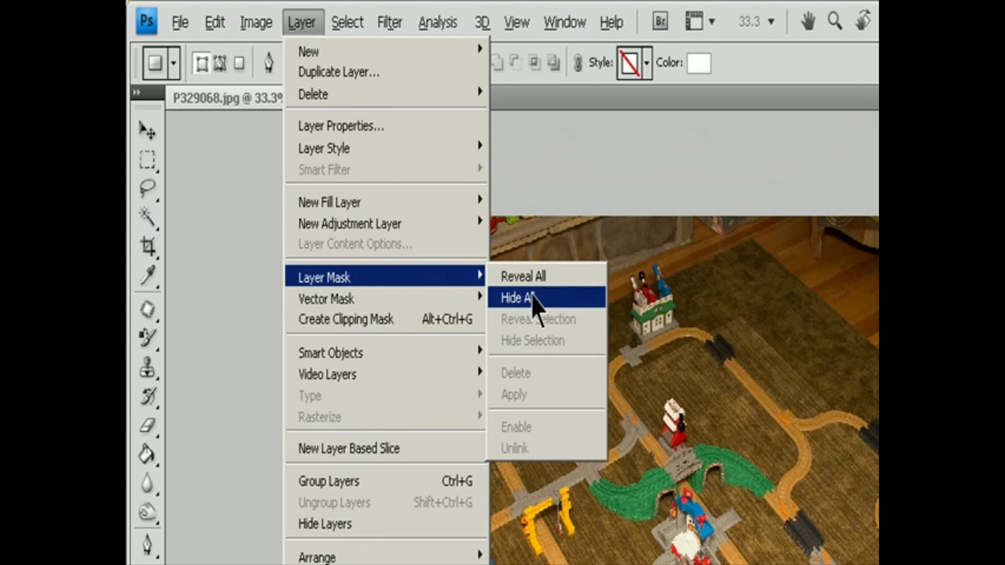
pyautogui.click(530, 294)
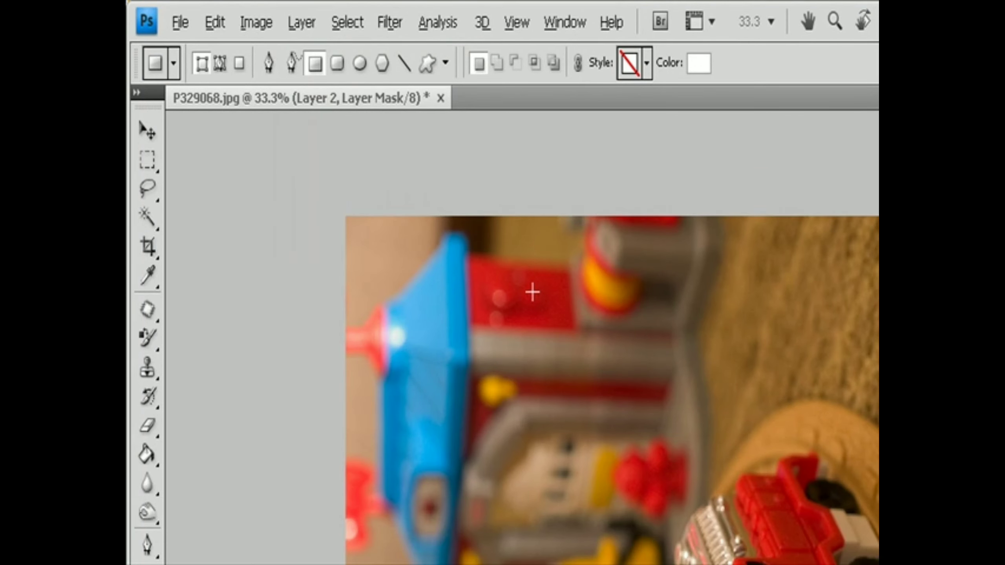
pyautogui.hotkey('ctrl', 'z')
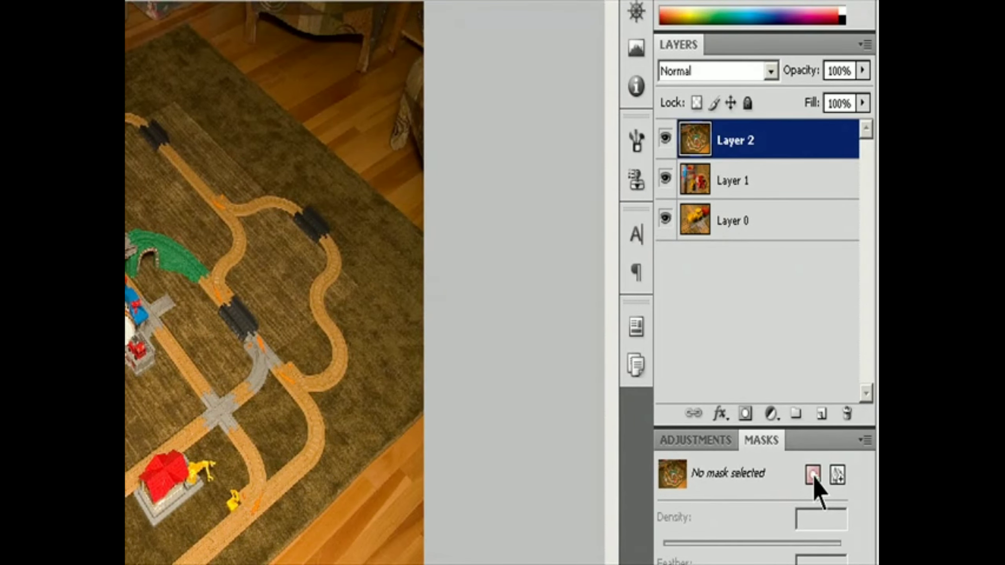
# Add a white pixel mask to Layer 2, undo it, and add a black pixel mask that hides the whole layer instead.
pyautogui.click(813, 475)
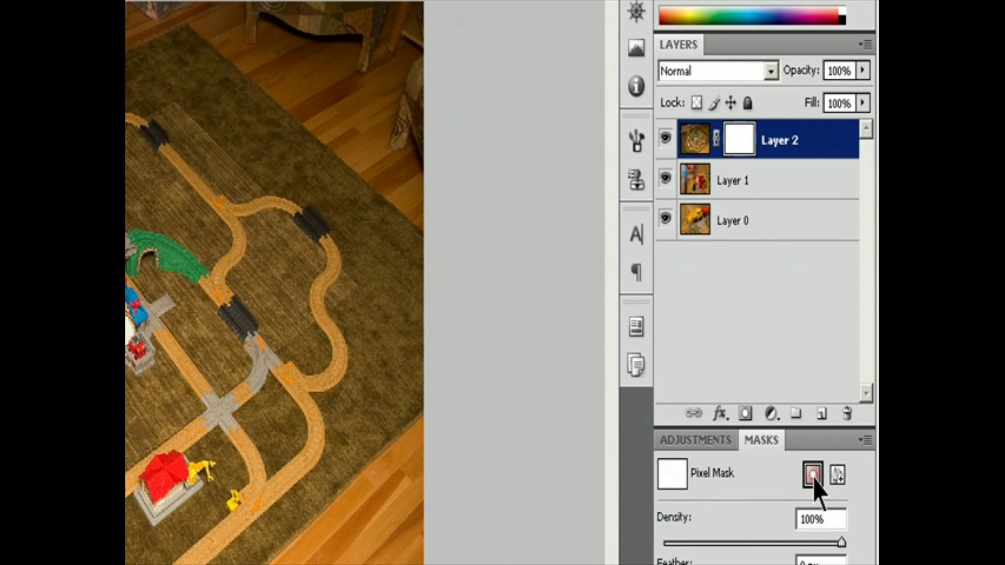
pyautogui.hotkey('ctrl', 'z')
pyautogui.keyDown('alt'); pyautogui.click(814, 475); pyautogui.keyUp('alt')
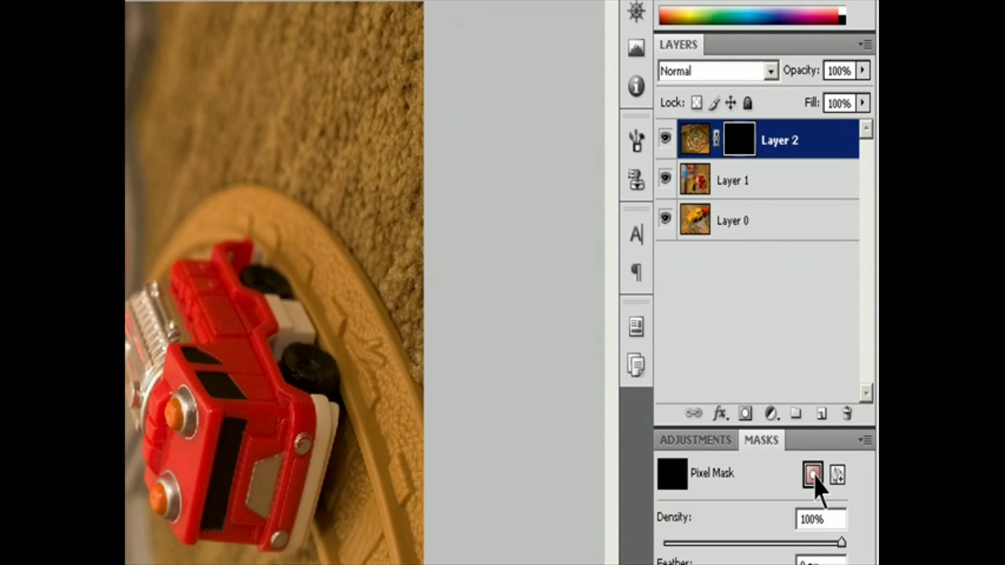